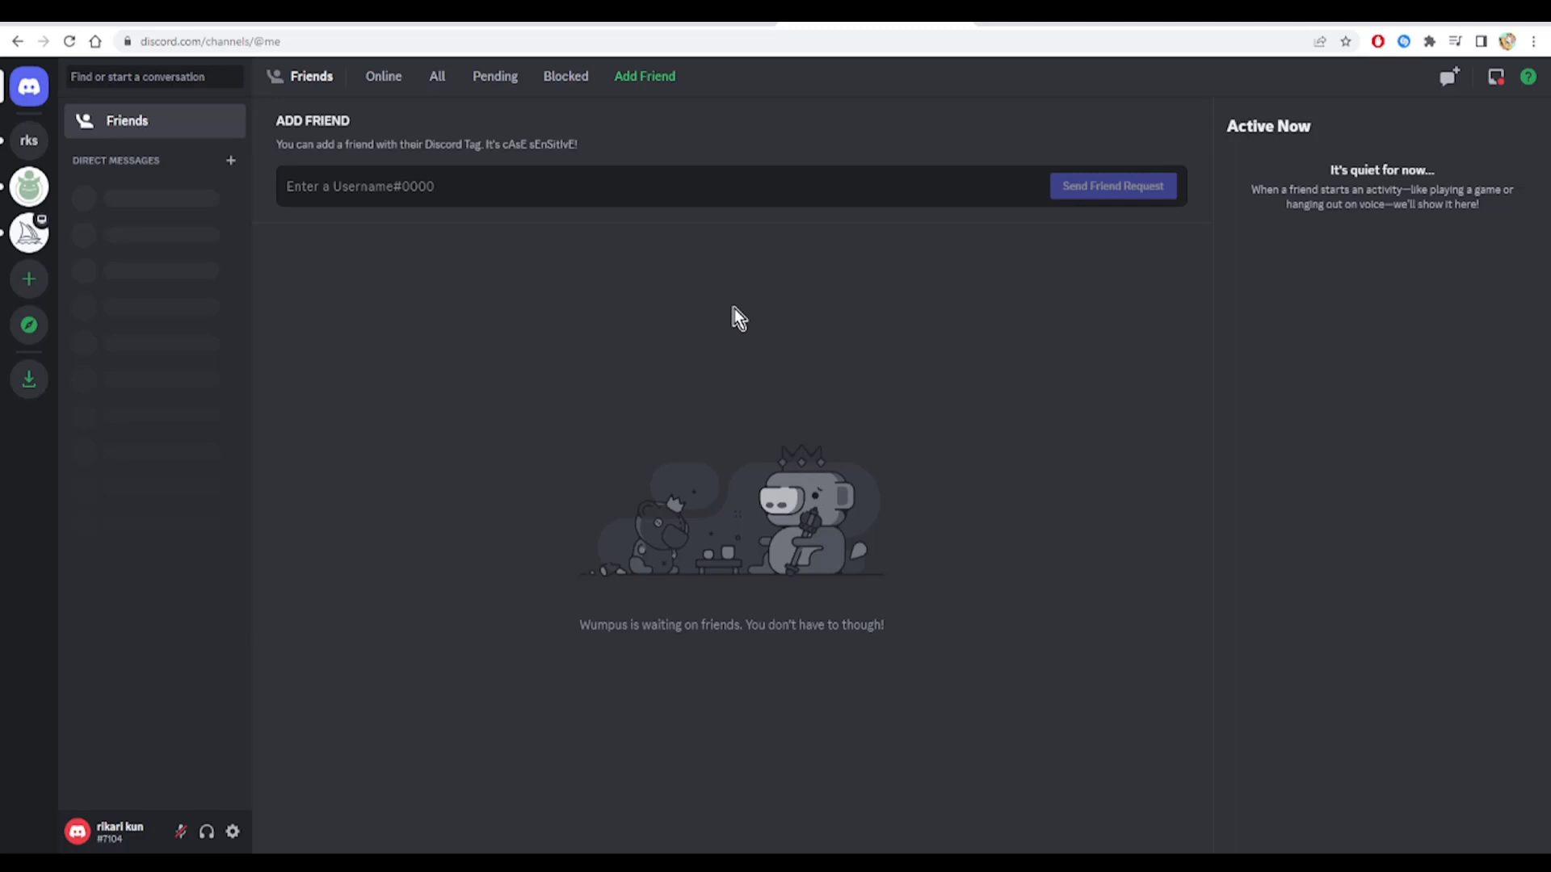
# - Open user settings and go to the Voice & Video page
pyautogui.click(232, 832)
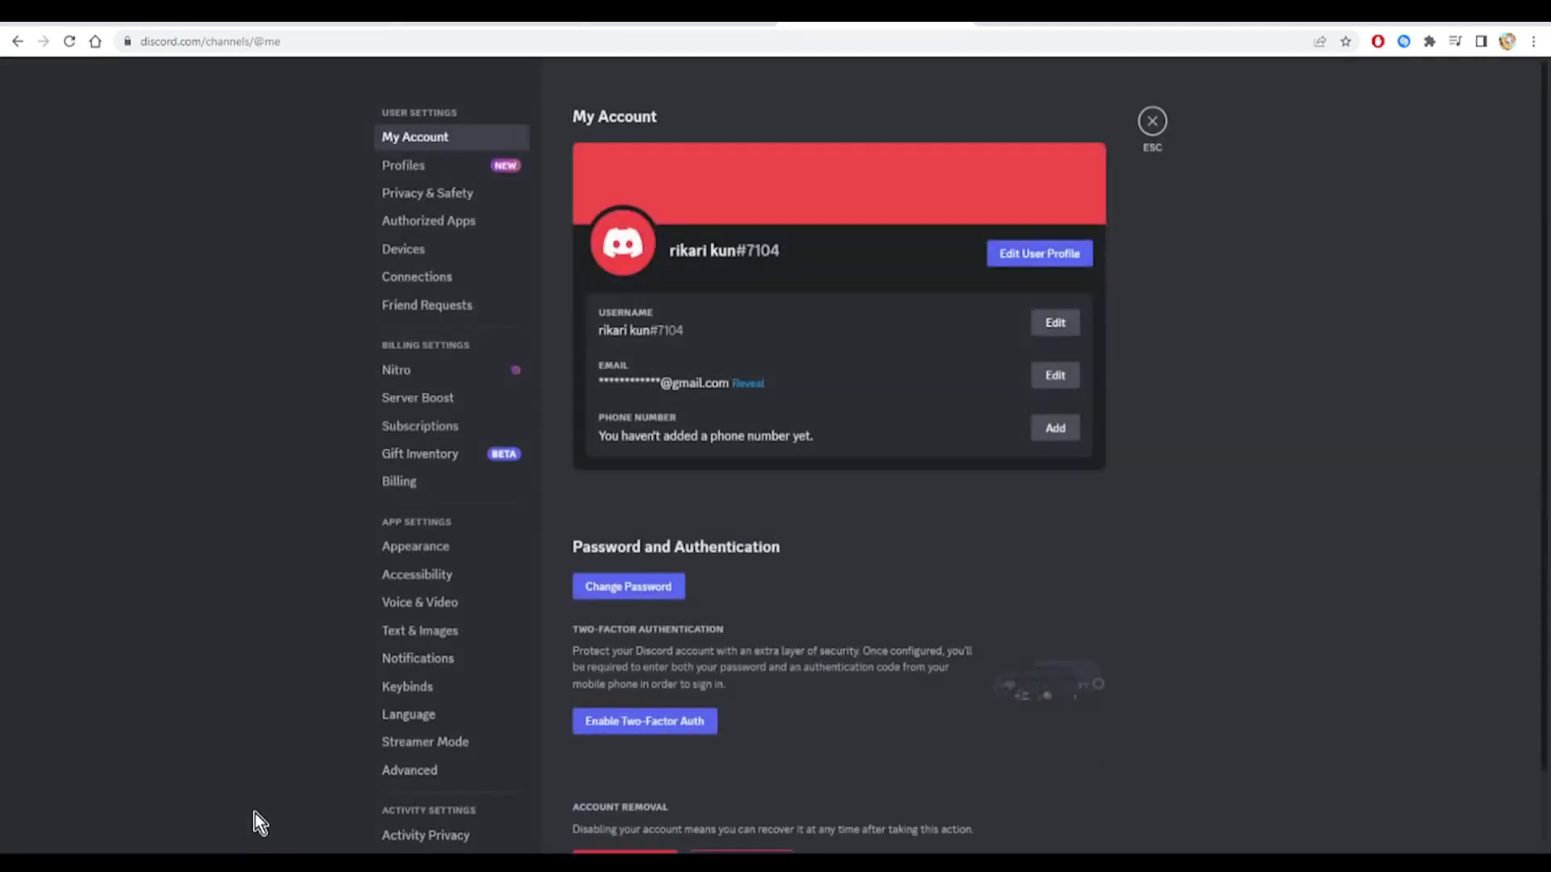
pyautogui.click(445, 609)
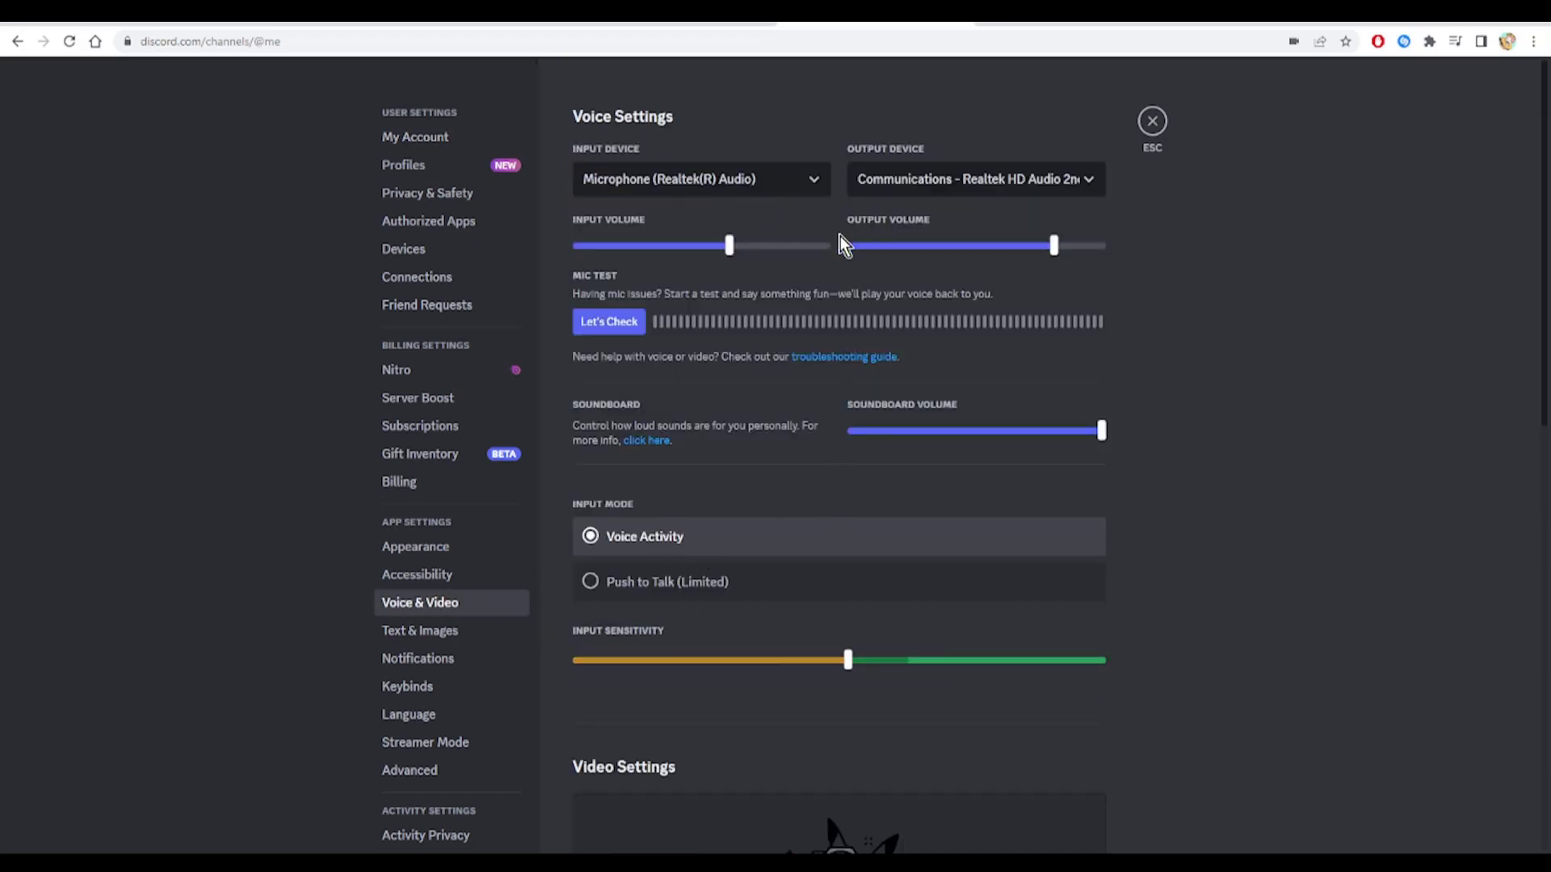
# - Select Microphone (Realtek(R) Audio) as the input device
pyautogui.click(785, 184)
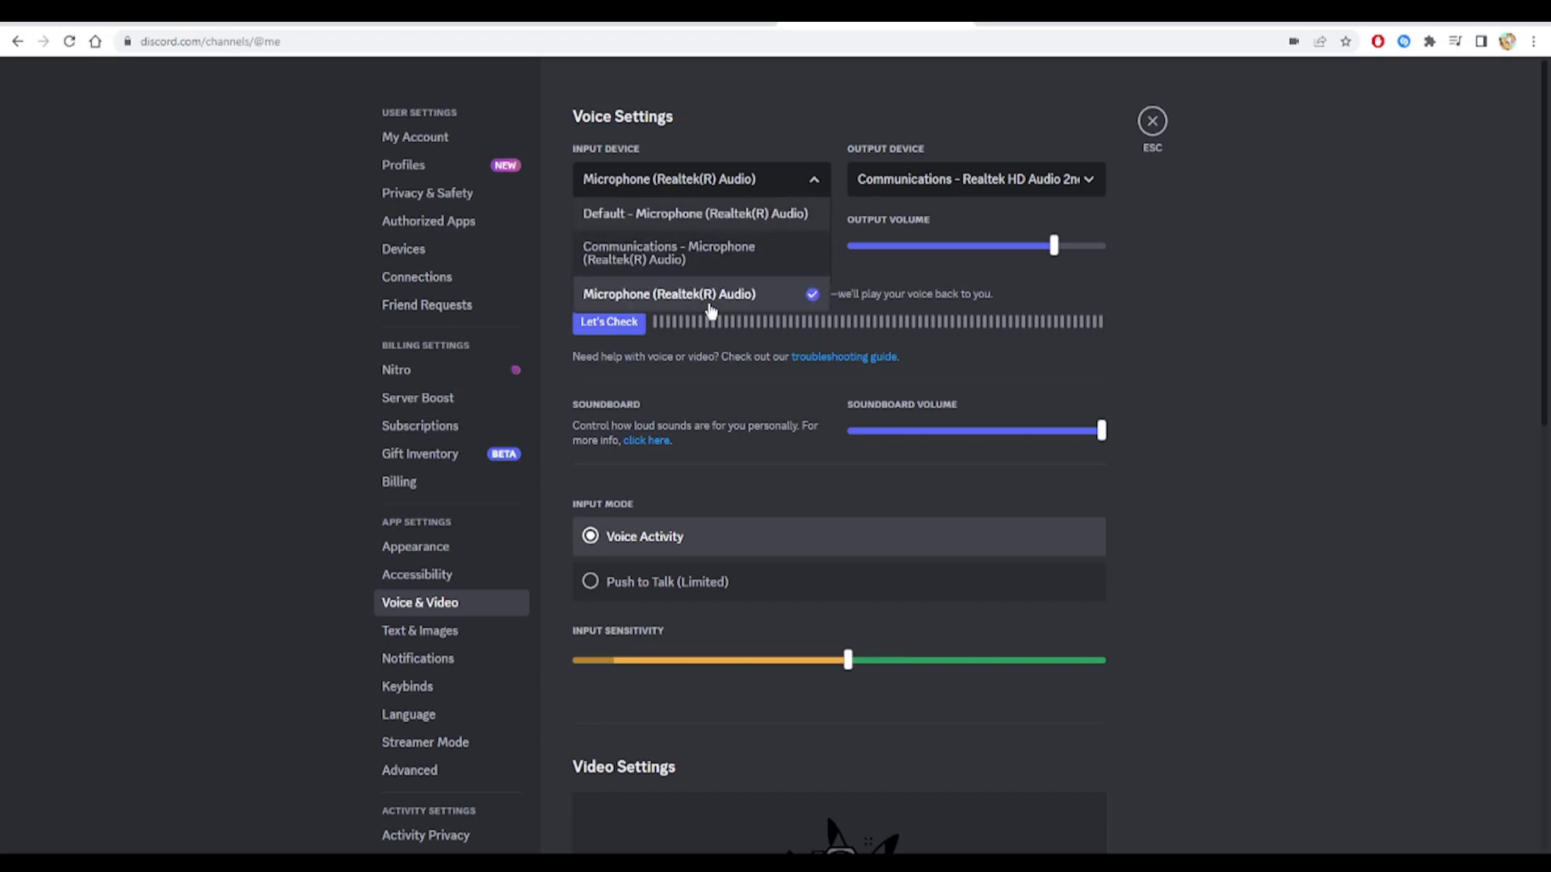
pyautogui.click(712, 304)
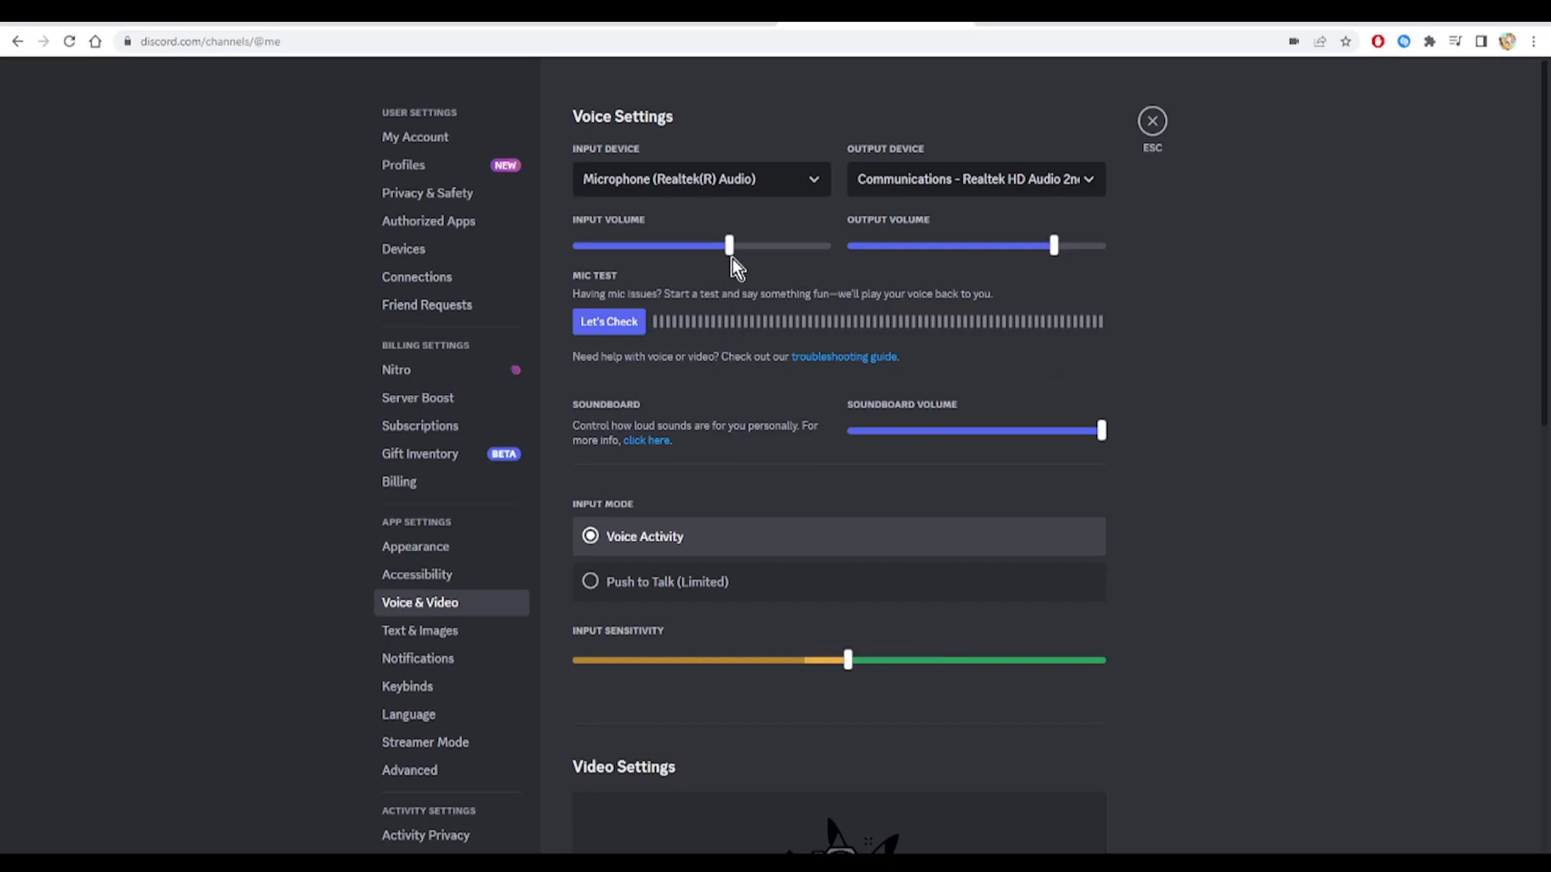
# - Raise the Input Volume slider to about 69%
pyautogui.moveTo(729, 246)
pyautogui.mouseDown()
pyautogui.moveTo(742, 245)
pyautogui.moveTo(699, 247)
pyautogui.moveTo(768, 246)
pyautogui.mouseUp()
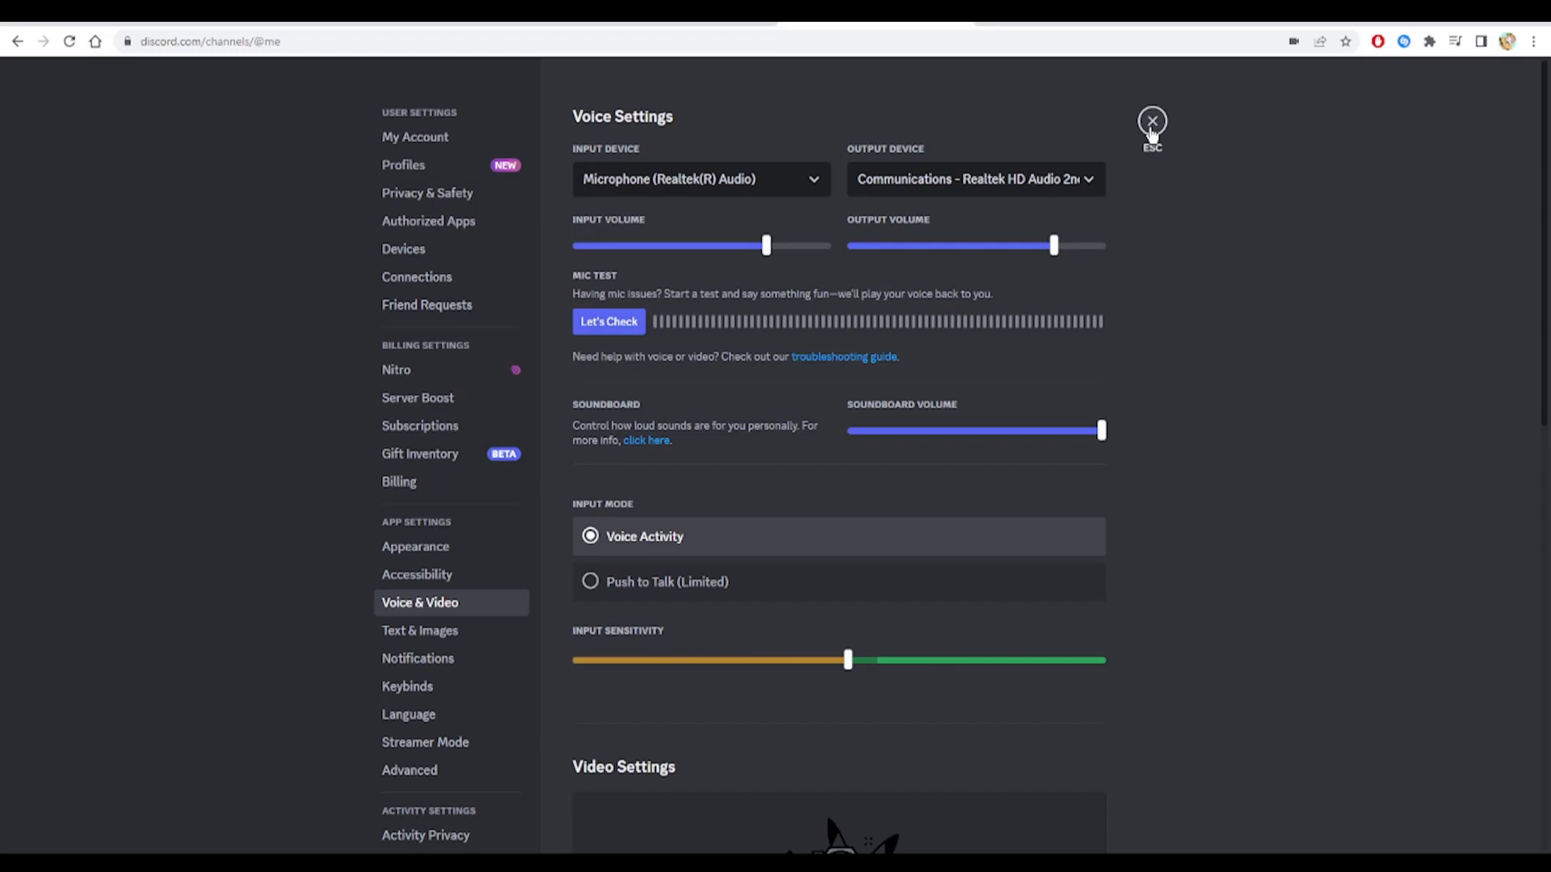
pyautogui.click(1153, 125)
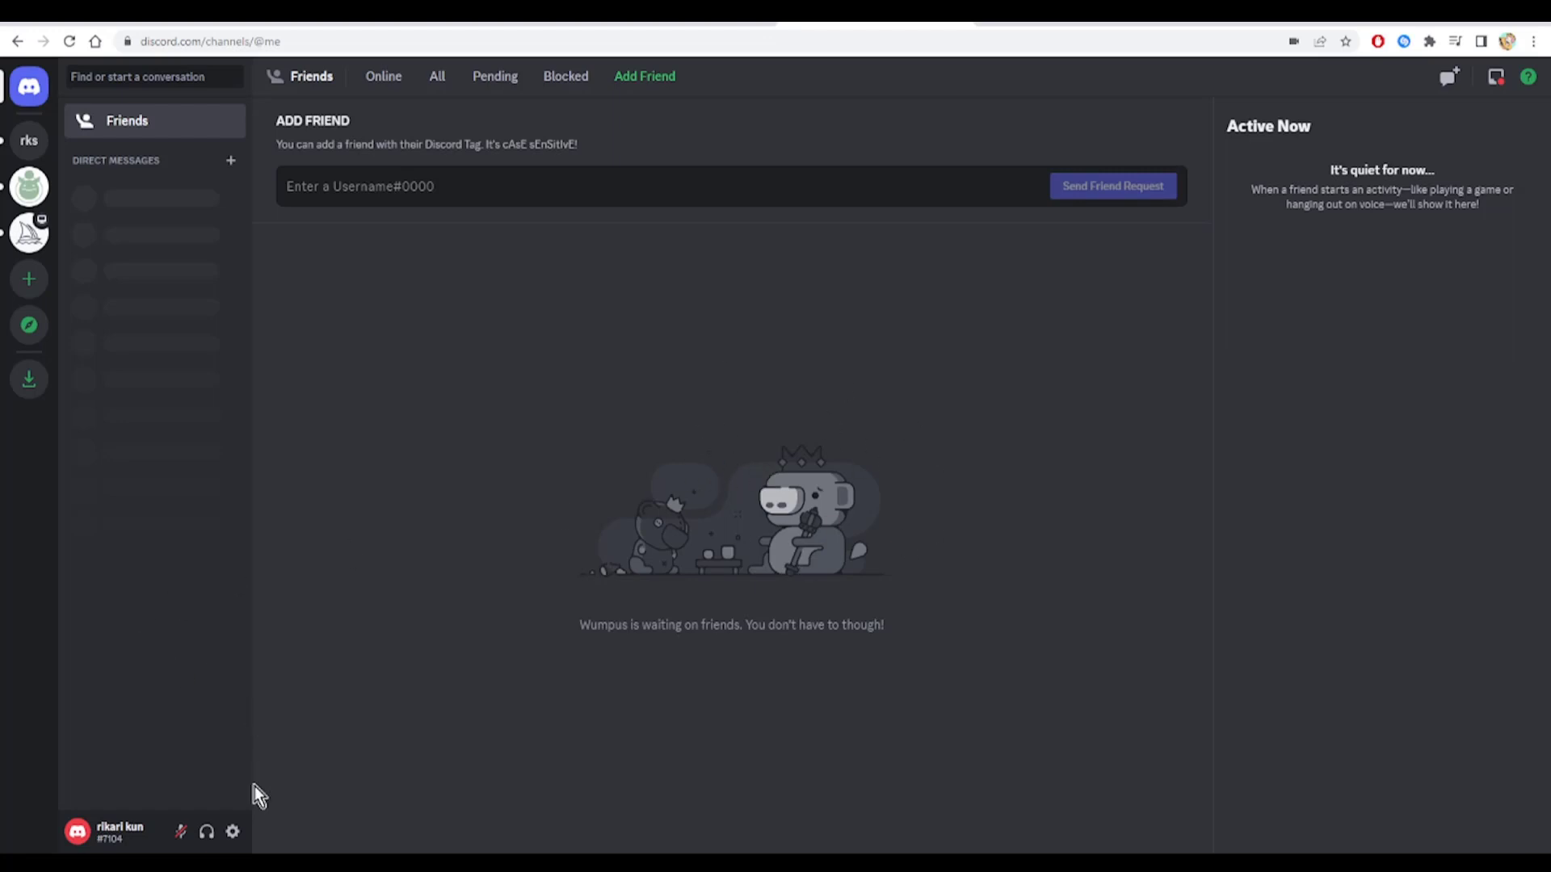
# - Reopen user settings on the Voice & Video page to verify the audio settings
pyautogui.click(234, 831)
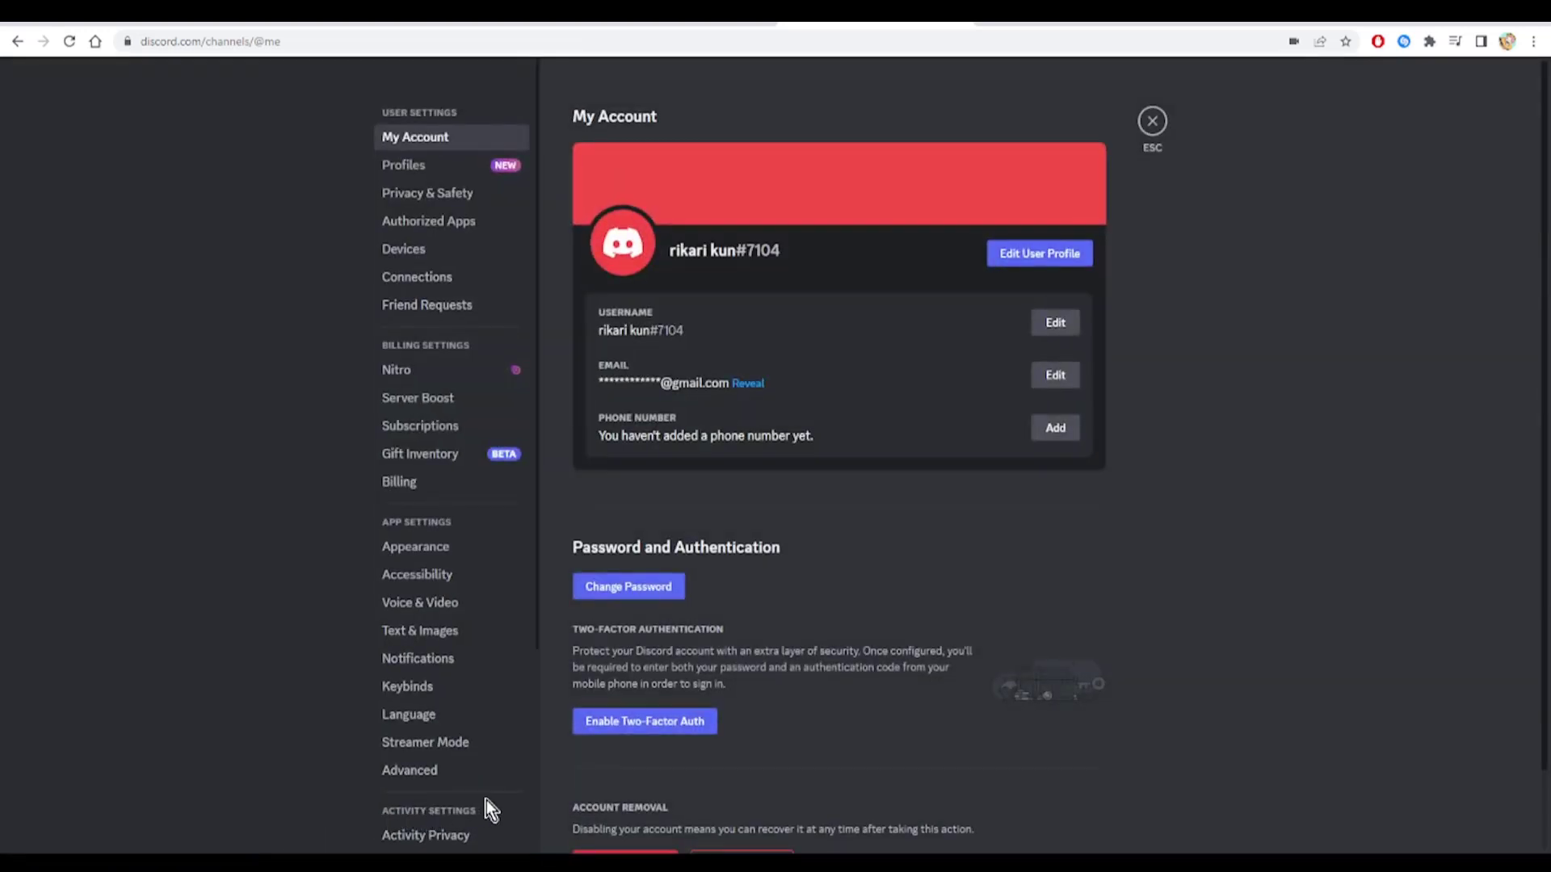
pyautogui.click(470, 607)
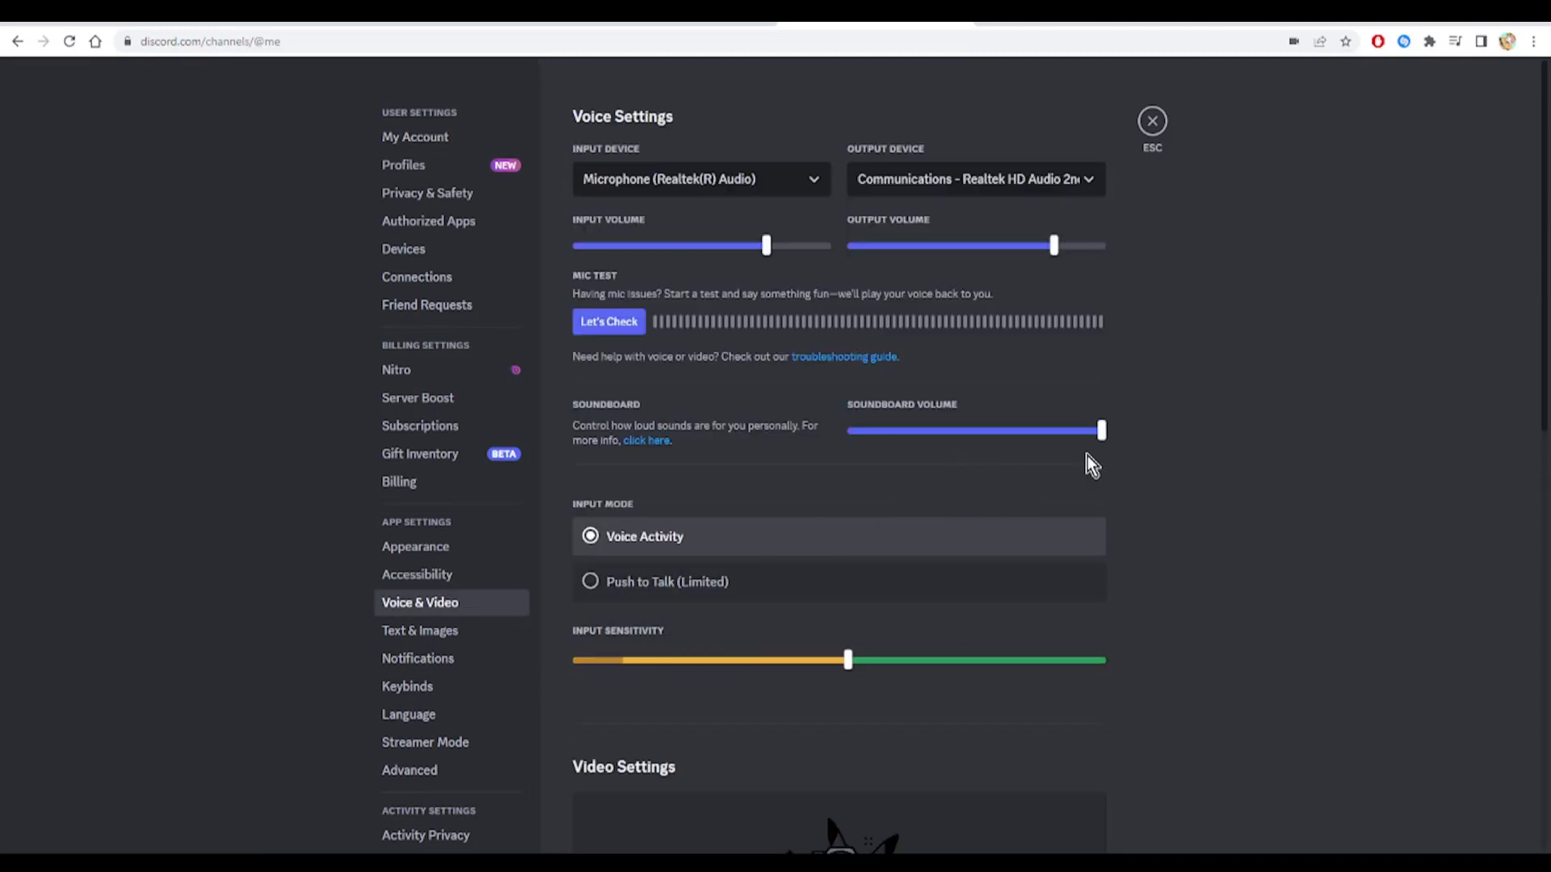
pyautogui.scroll(-5, 1249, 449)
pyautogui.scroll(-3, 1233, 455)
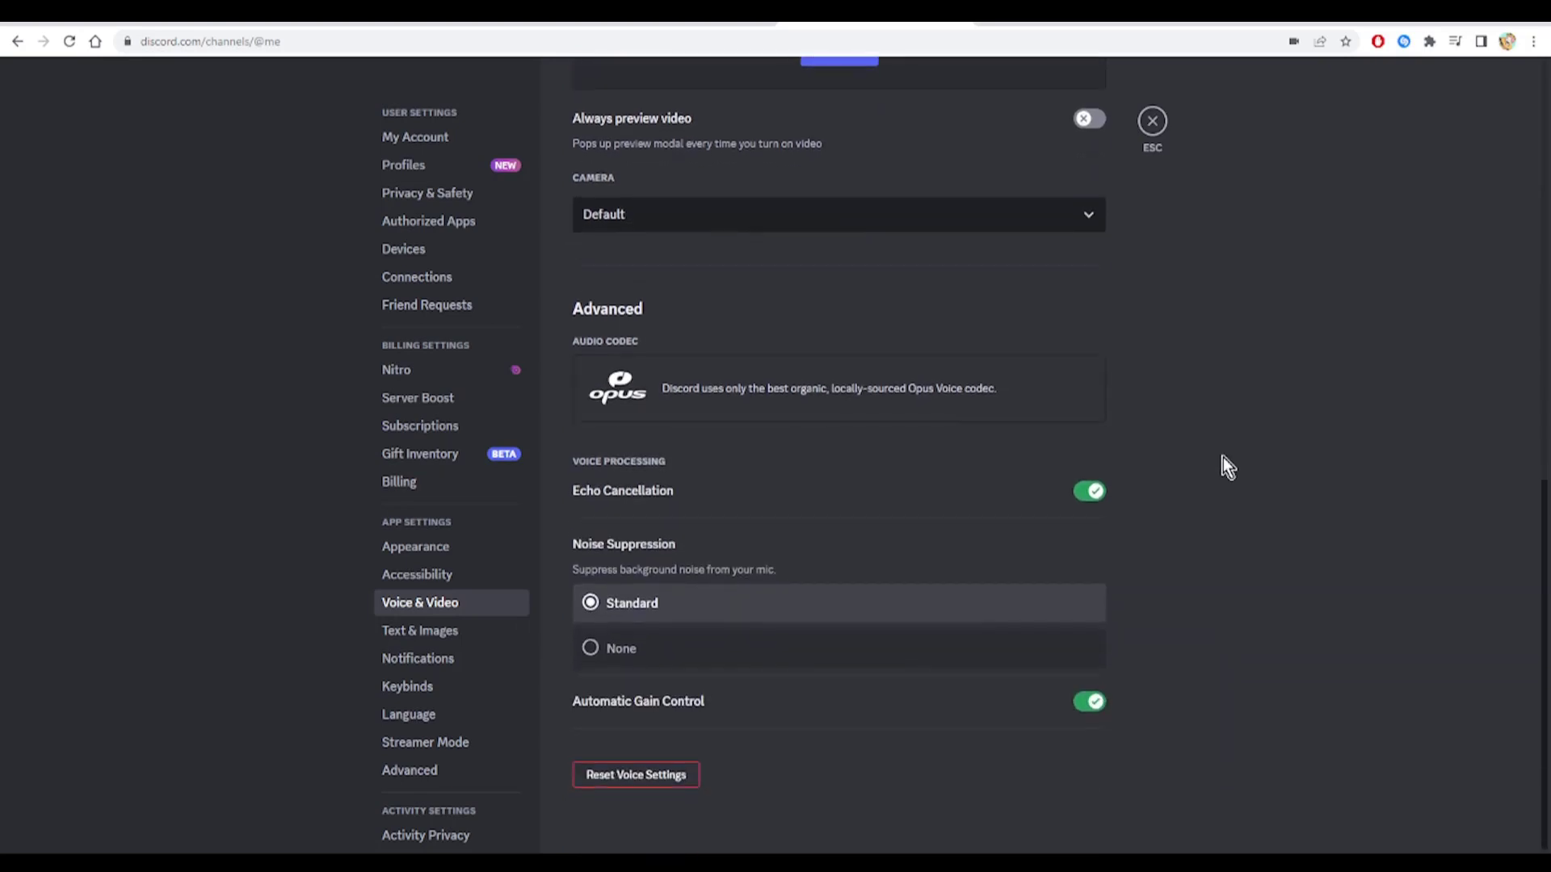